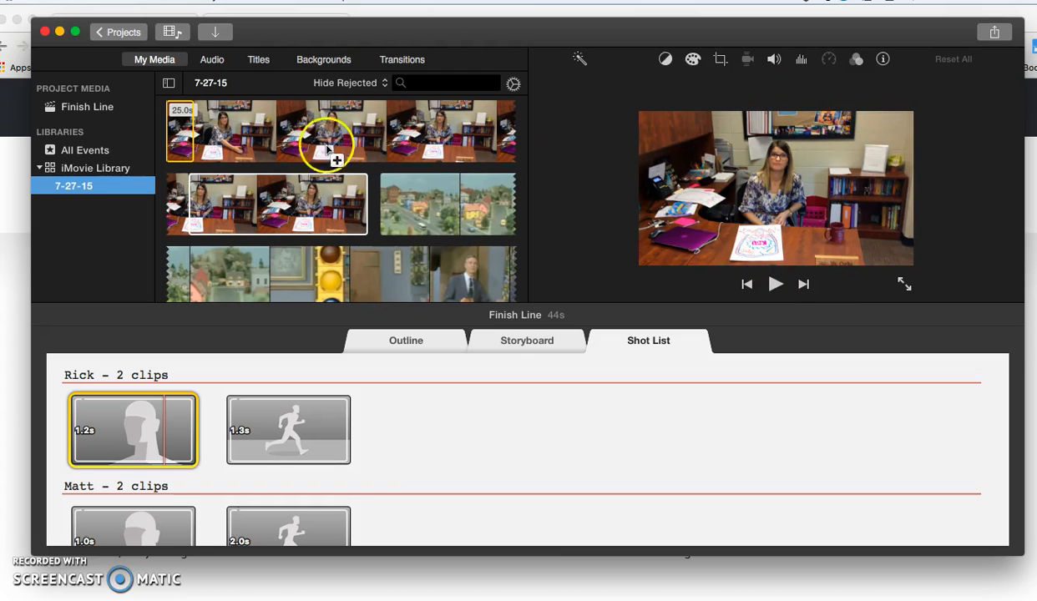
Preview a Rick shot and the teacher's desk clip, then go back to the Projects browser.
left_click(142, 409)
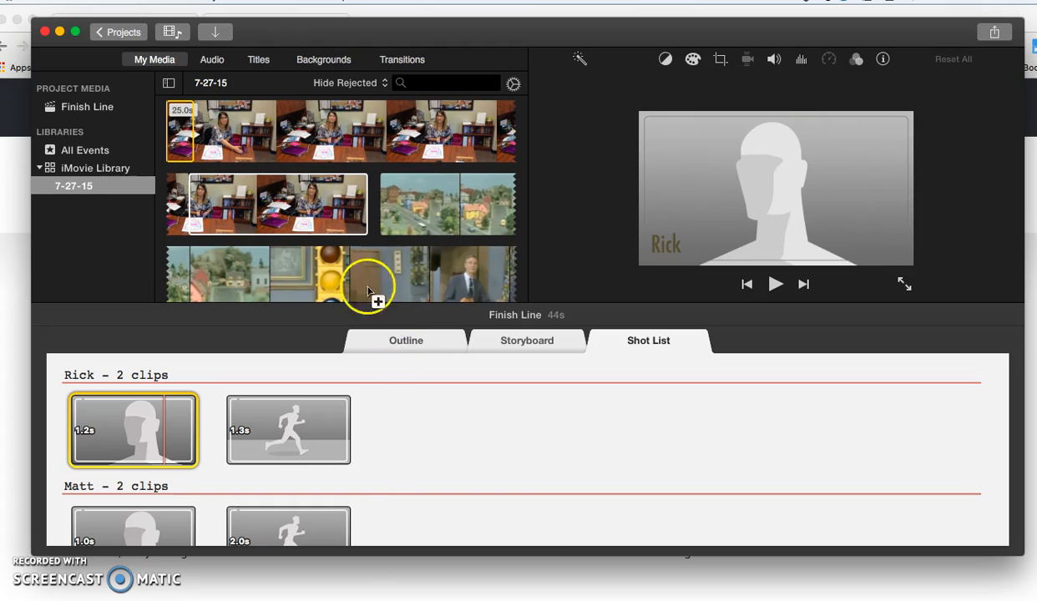
left_click(244, 191)
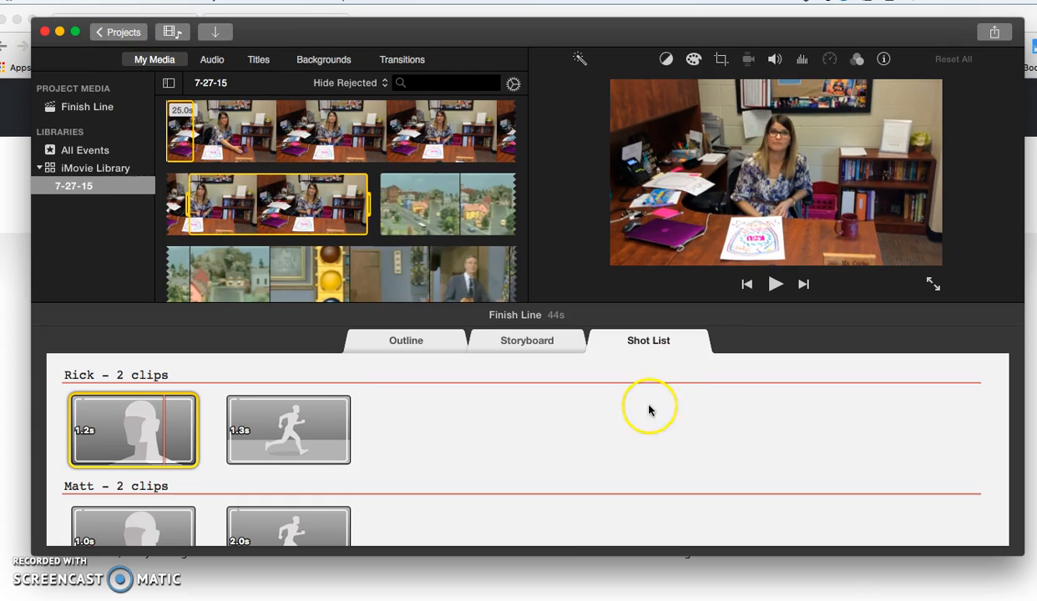
left_click(116, 33)
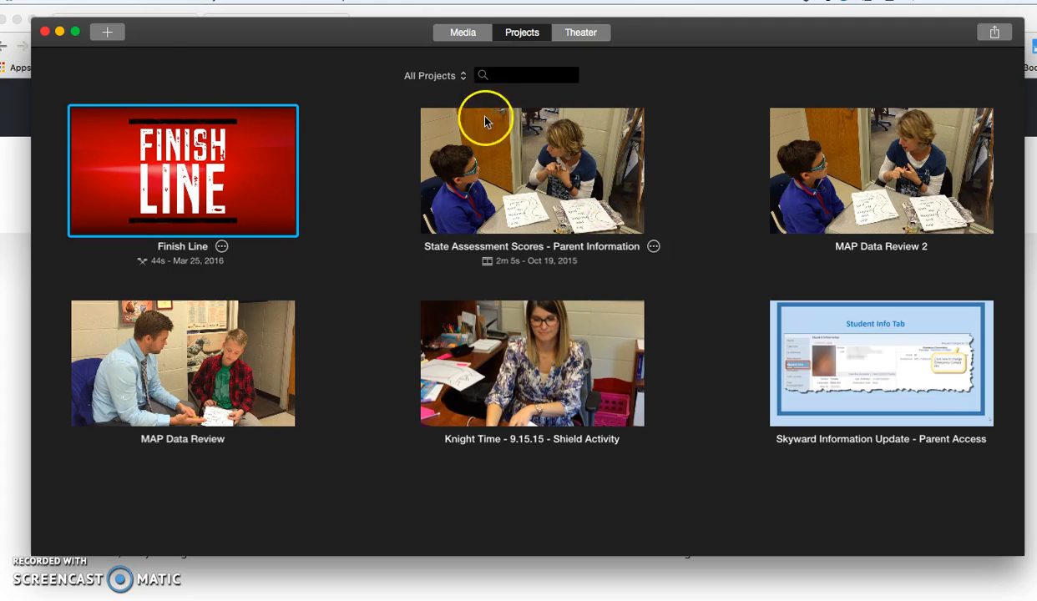
Create a new Movie project, not a trailer, from the Projects browser.
left_click(106, 35)
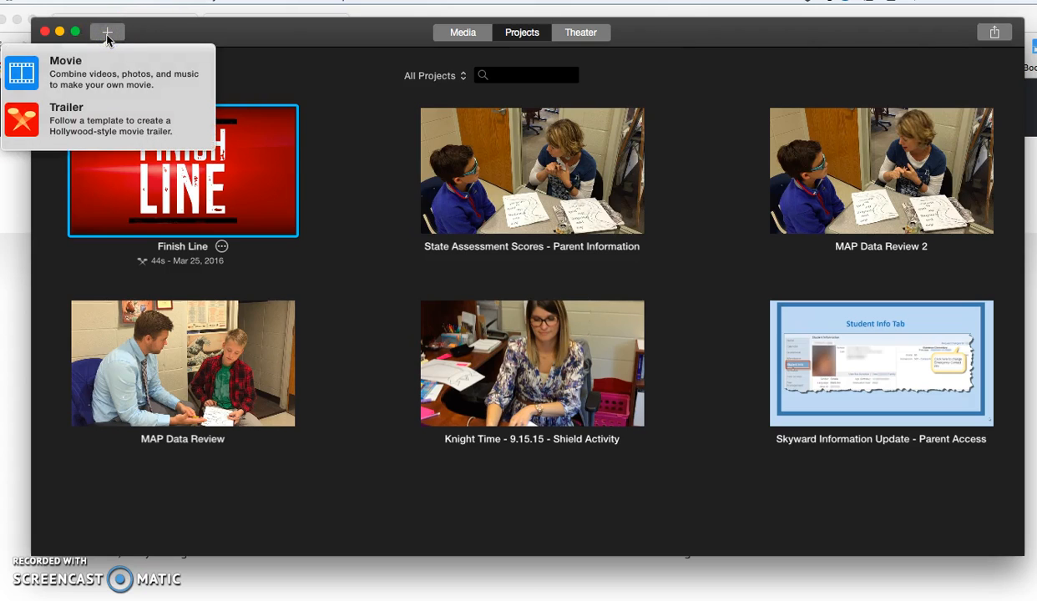
left_click(106, 75)
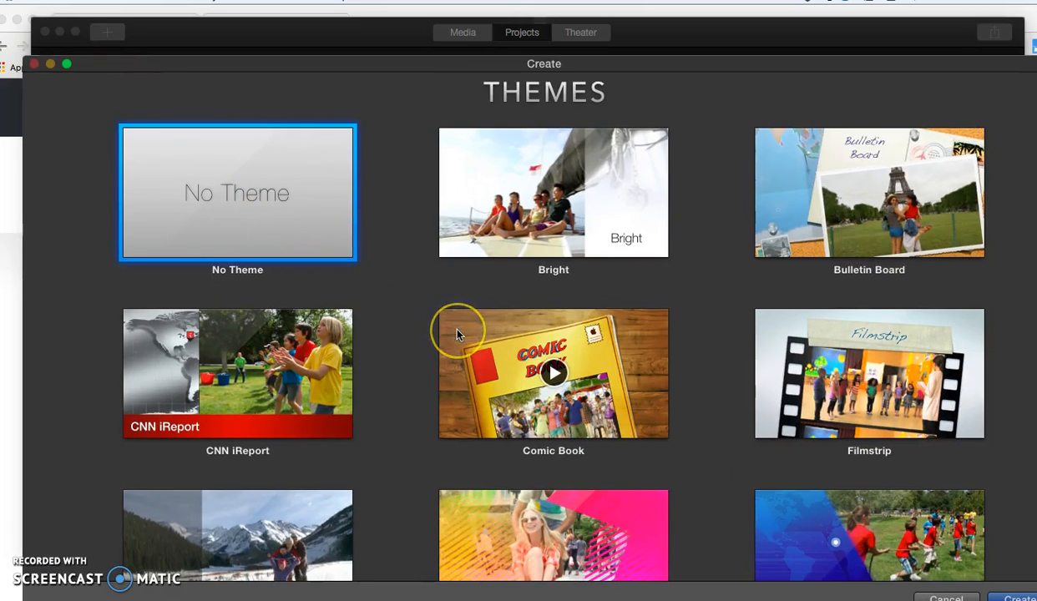
Preview the Comic Book theme in the Themes gallery.
scroll(456, 325, "down", 3)
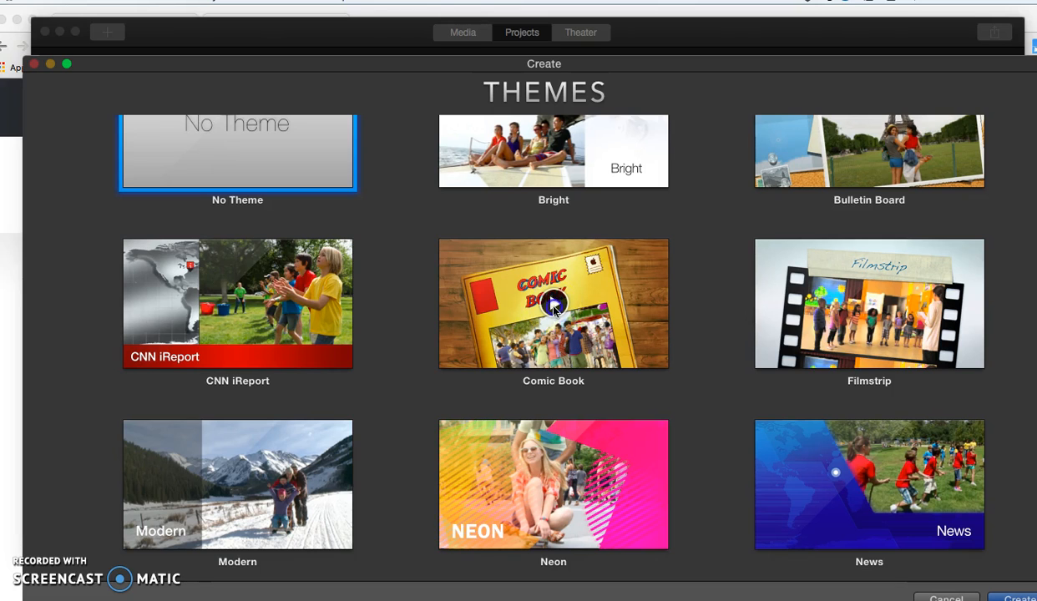
left_click(554, 307)
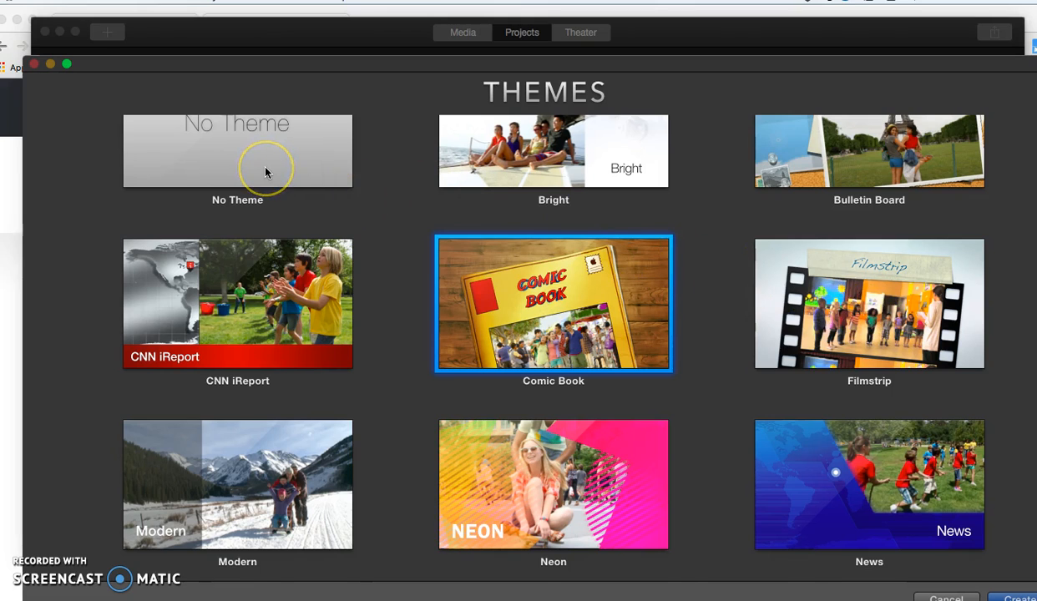
scroll(255, 175, "up", 2)
Create the movie with No Theme and name it 'Test'.
left_click(243, 181)
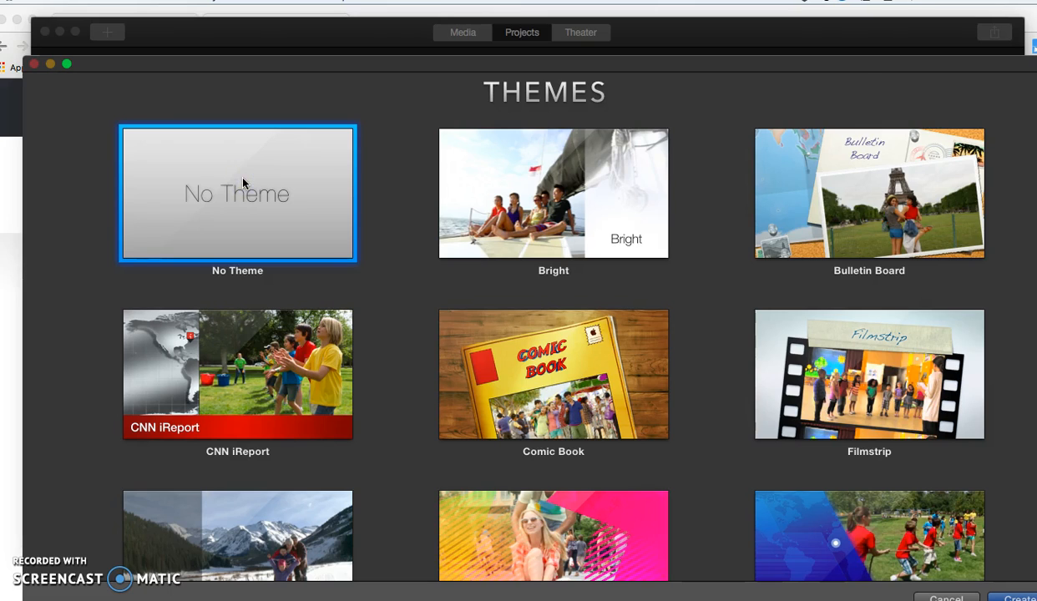
double_click(243, 182)
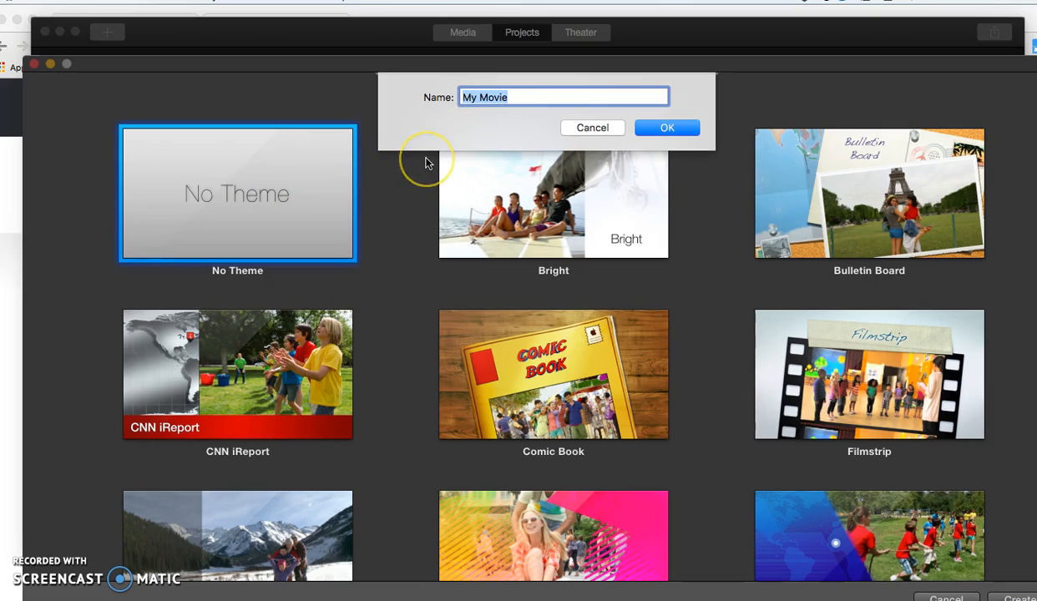
type("Test")
left_click(666, 127)
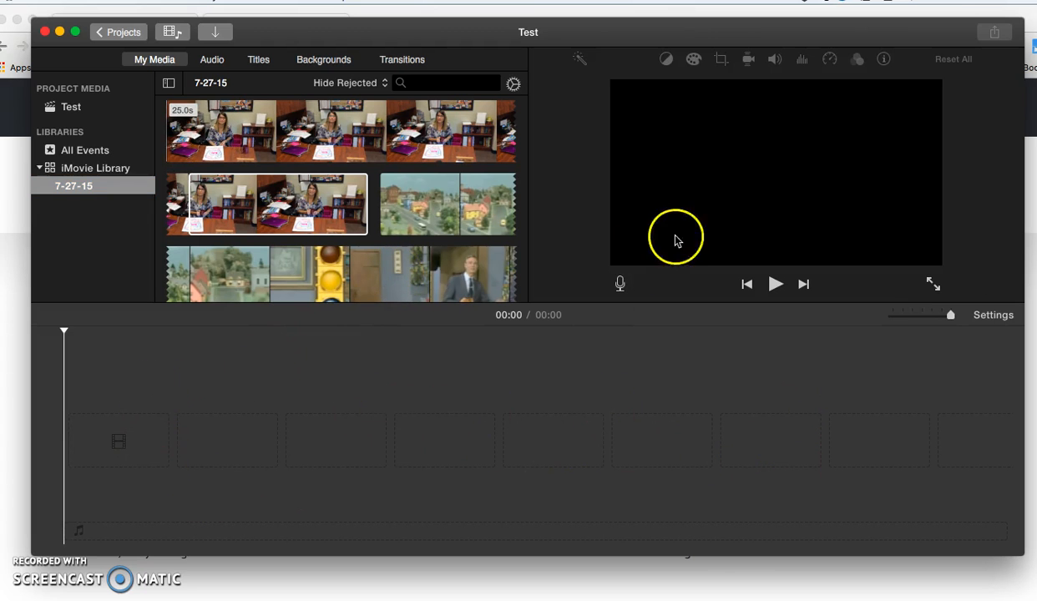
Play the 7-27-15 teacher's desk clip in the viewer, then bring up the File menu.
left_click(367, 215)
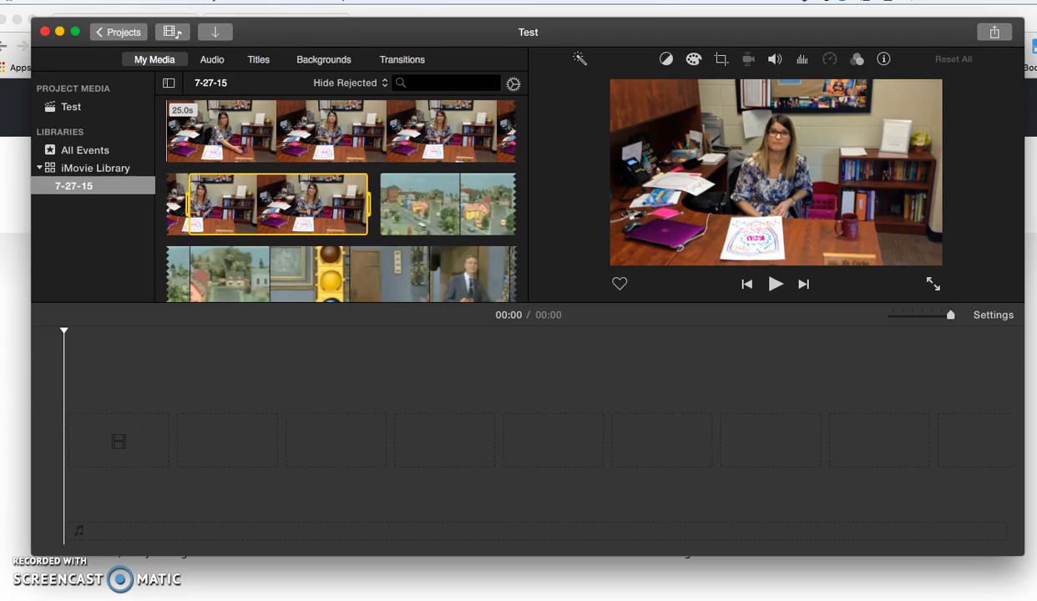
left_click(87, 1)
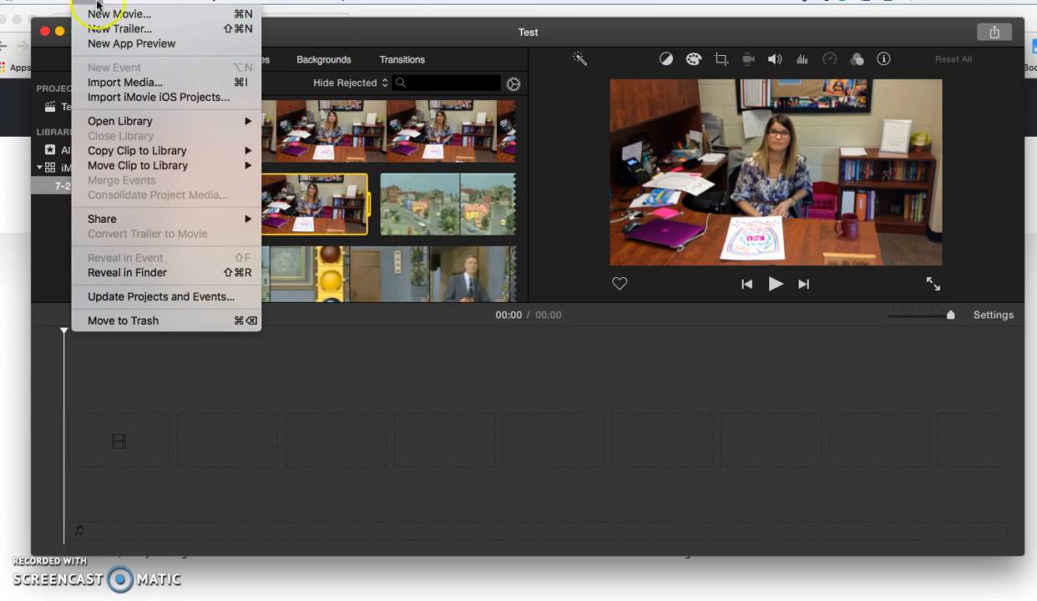
Import MAP Data Review 2.mp4 from the Desktop into the 7-27-15 event via Import Media.
left_click(130, 82)
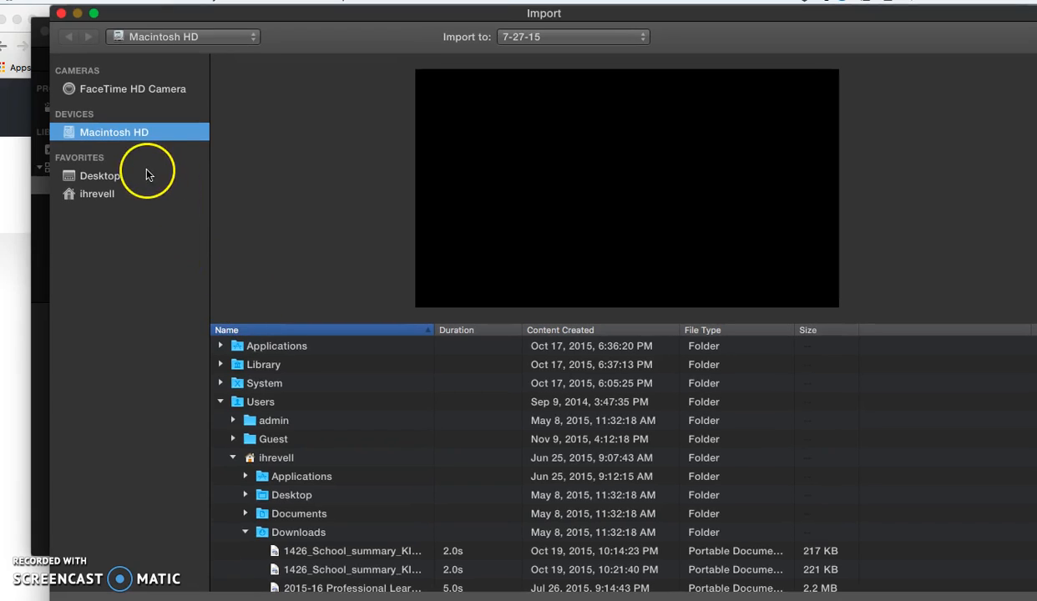
scroll(299, 384, "down", 3)
scroll(298, 384, "up", 3)
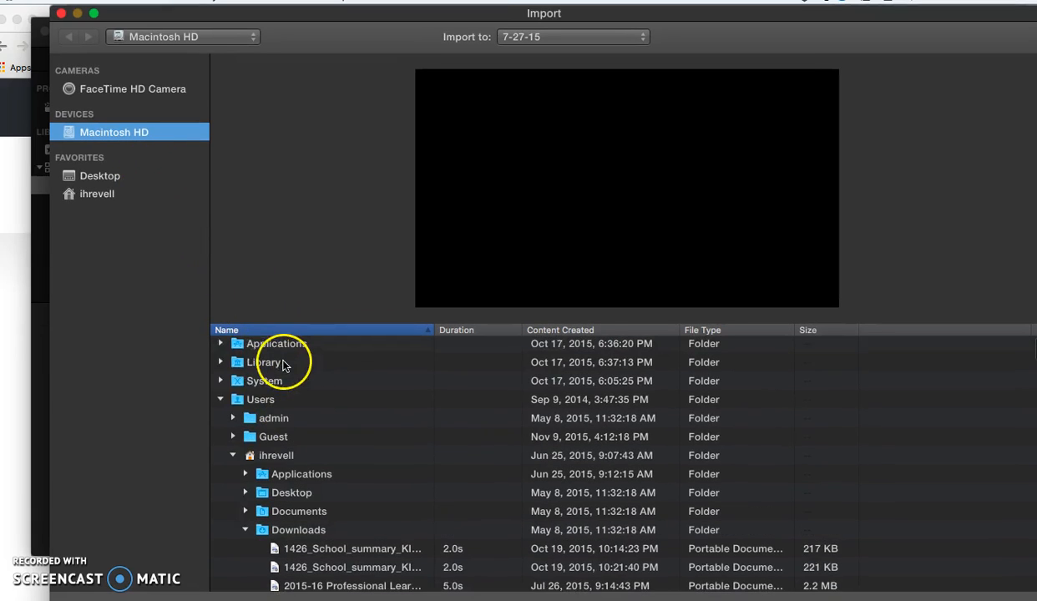
left_click(220, 400)
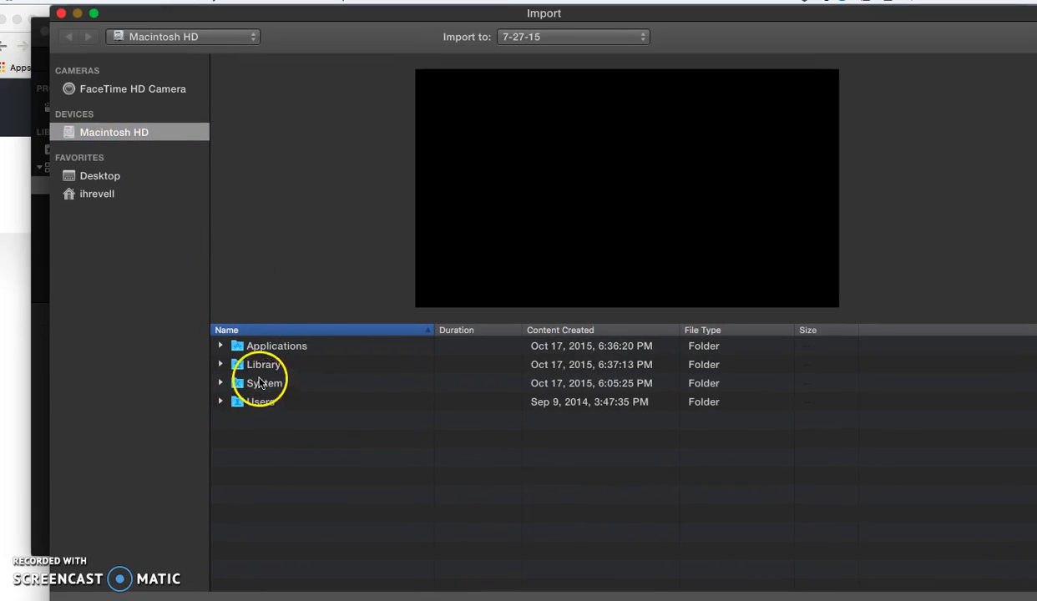
left_click(91, 178)
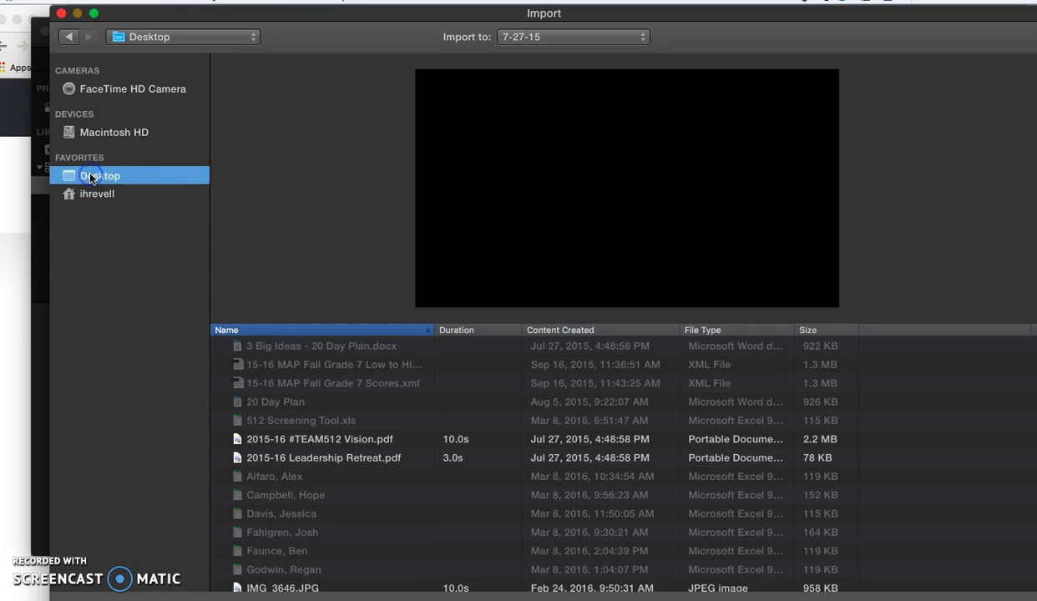
scroll(280, 405, "down", 5)
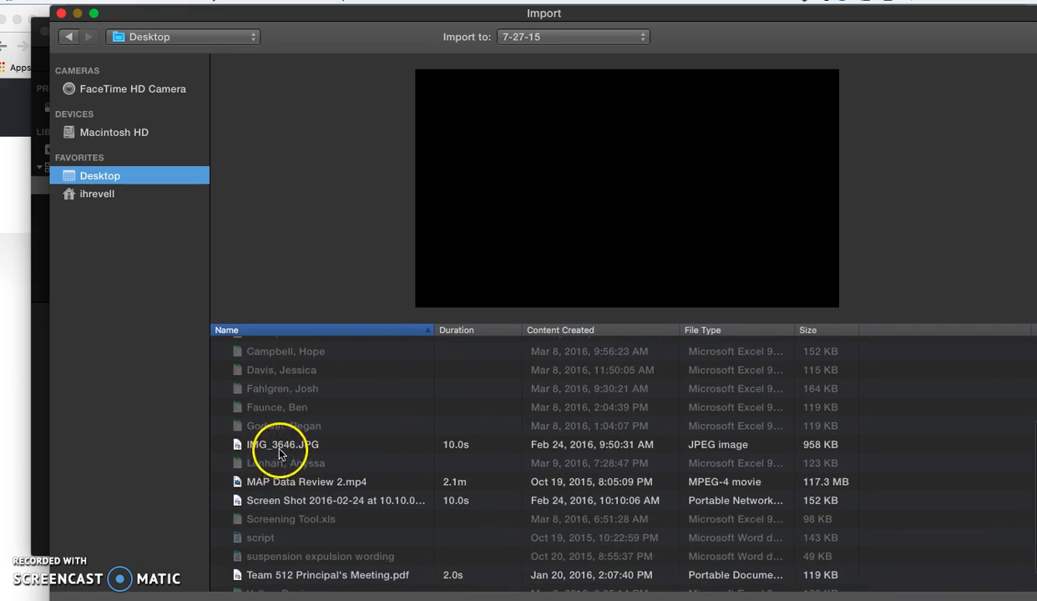
left_click(277, 480)
mouse_move(549, 191)
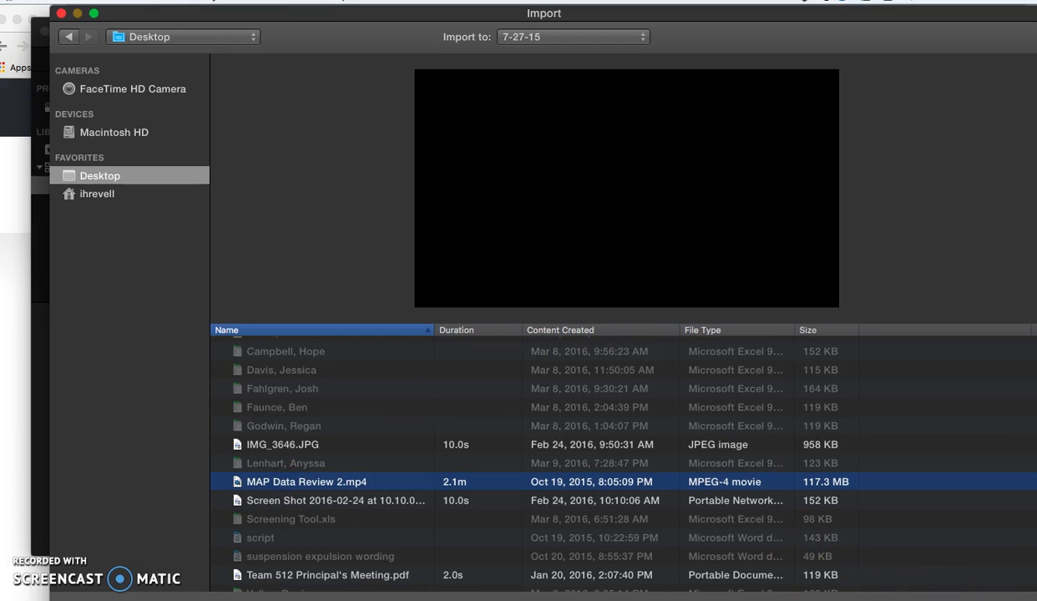
left_click(973, 600)
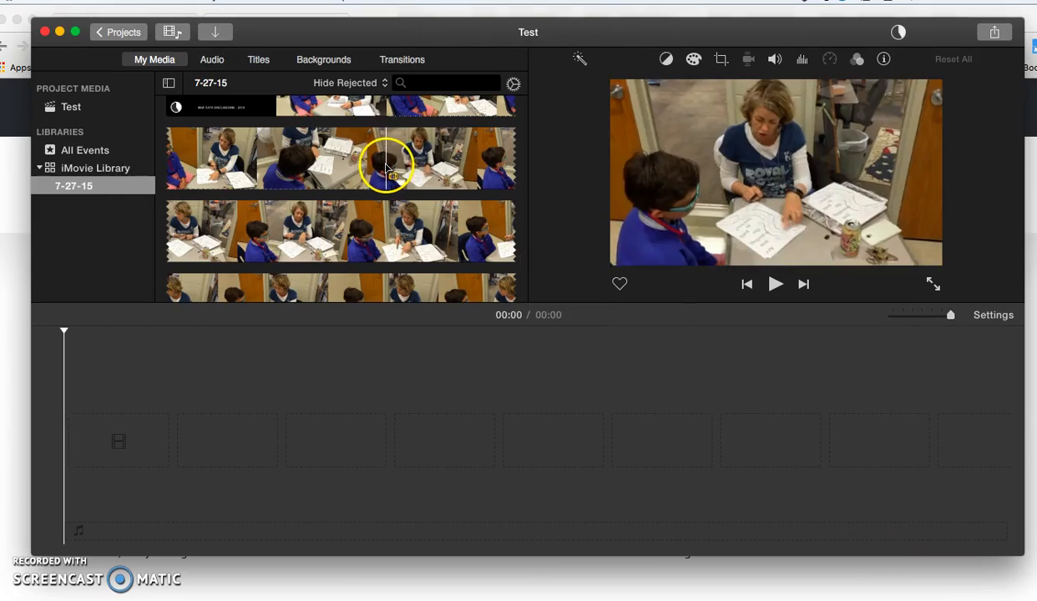
scroll(319, 196, "down", 5)
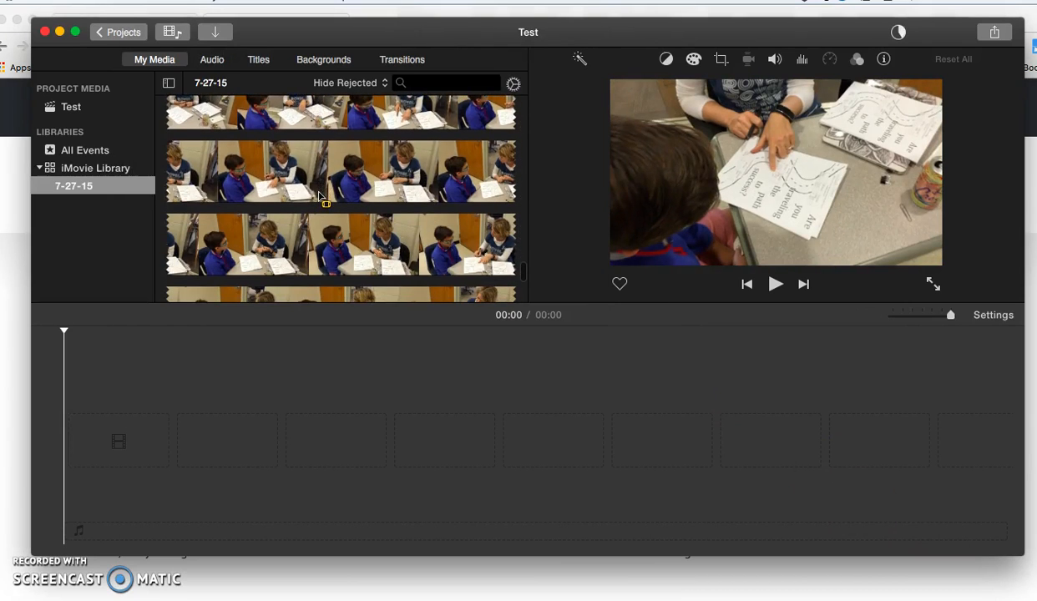
scroll(319, 196, "down", 3)
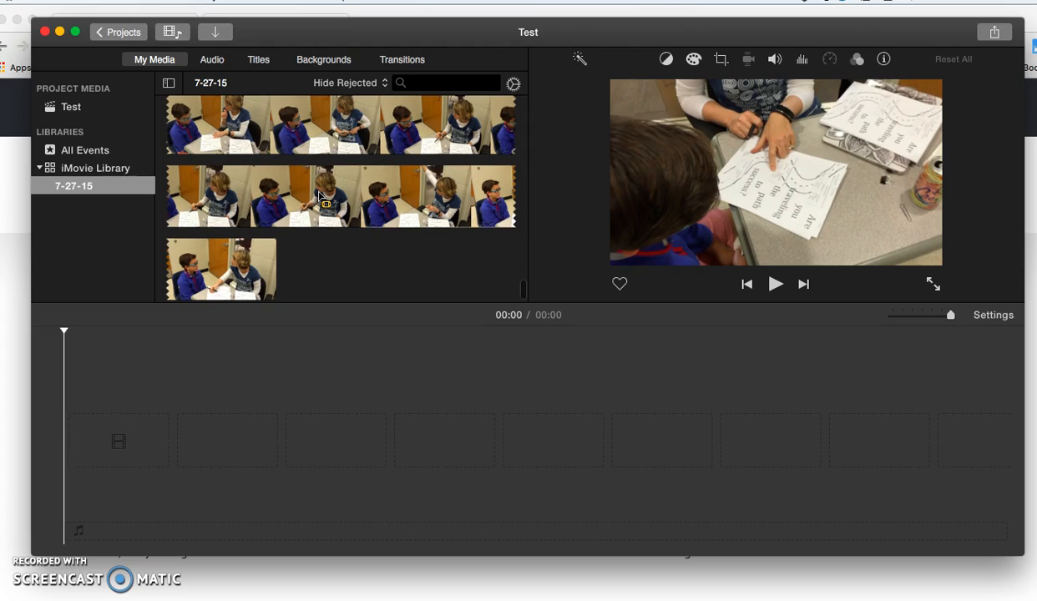
left_click(278, 195)
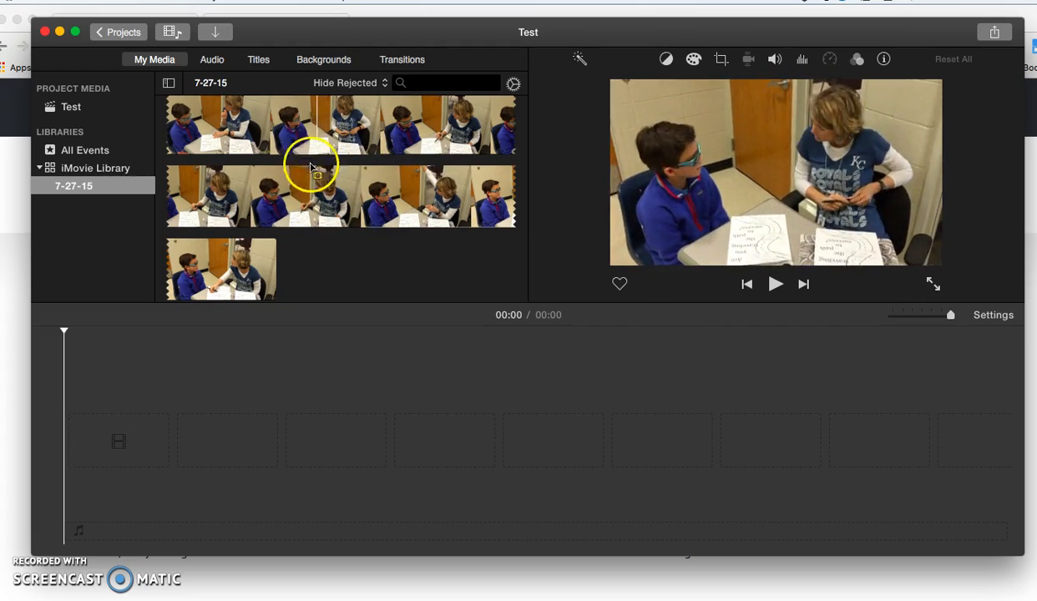
right_click(72, 206)
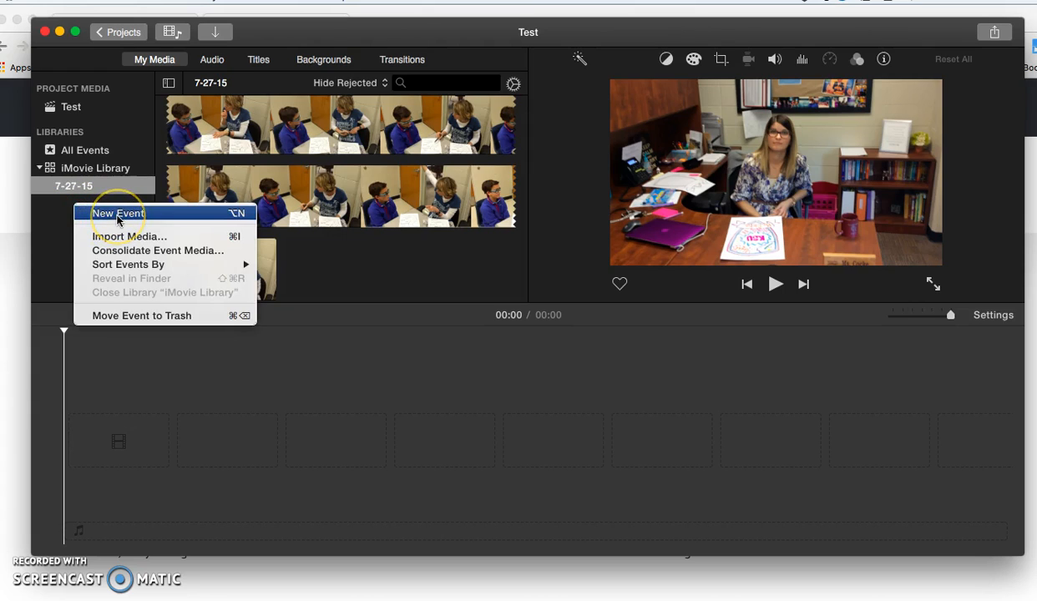
left_click(50, 222)
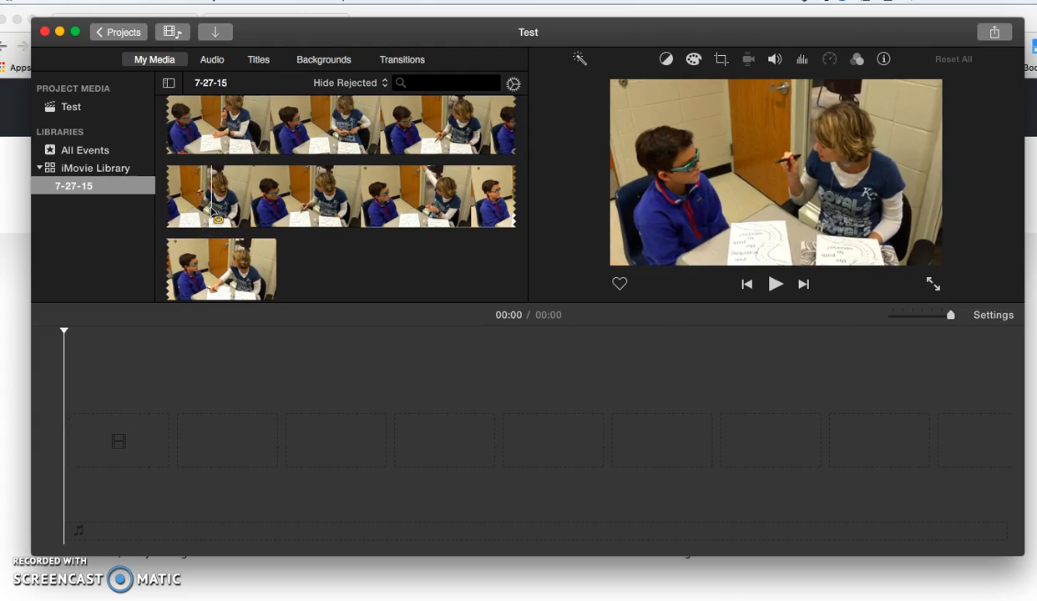
scroll(214, 213, "down", 5)
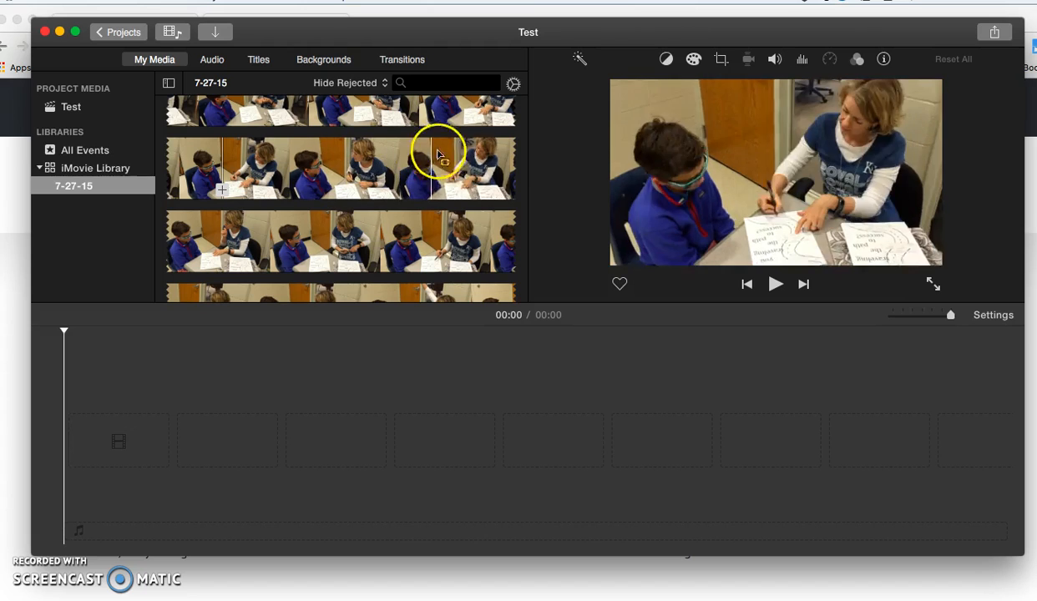
left_click(484, 237)
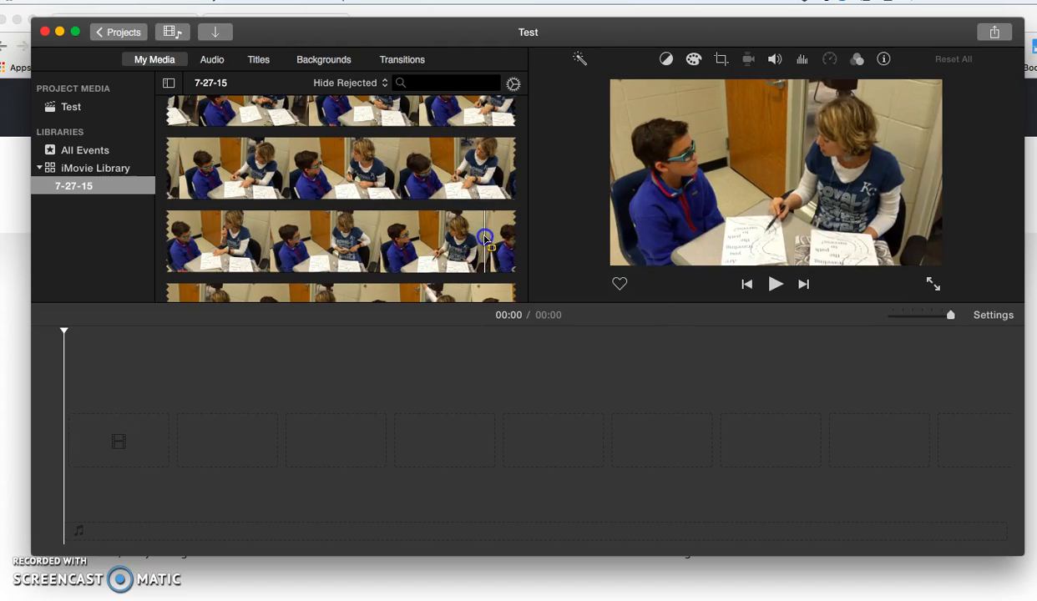
left_click_drag(202, 168, 476, 266)
left_click_drag(323, 174, 166, 451)
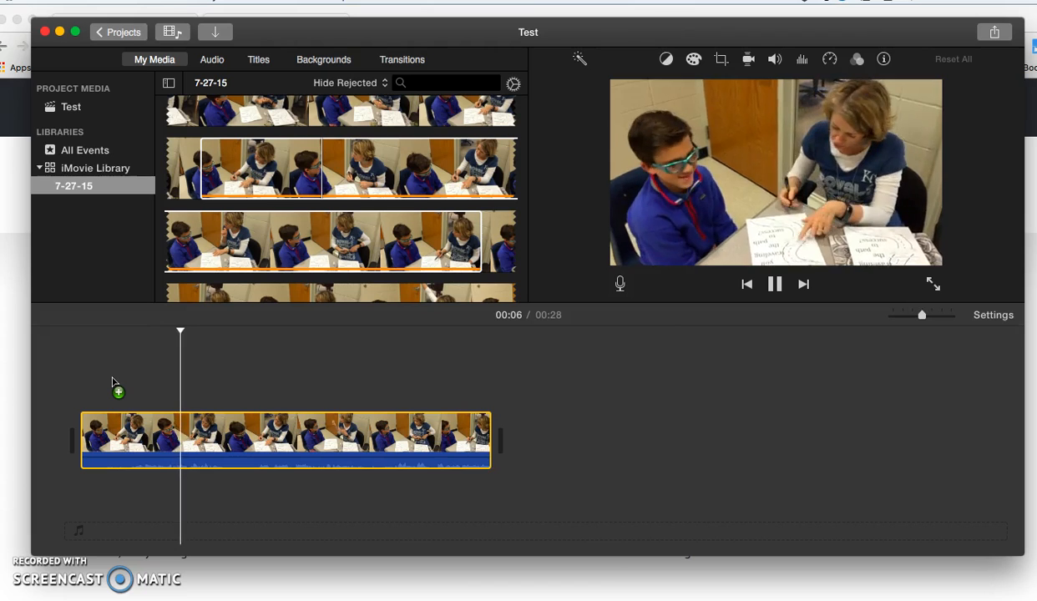
key("XF86AudioRaiseVolume")
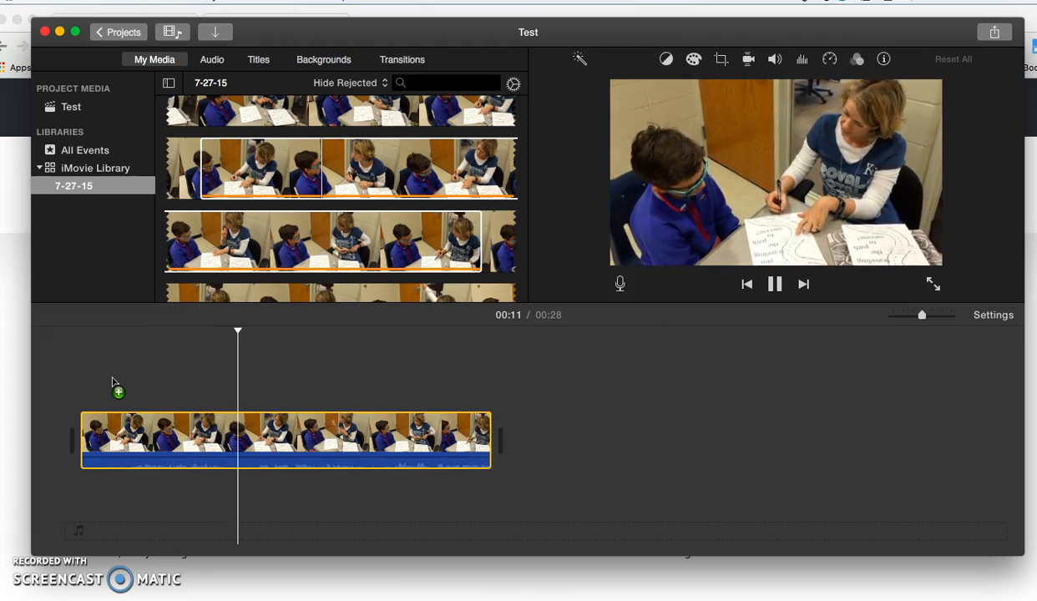
key("space")
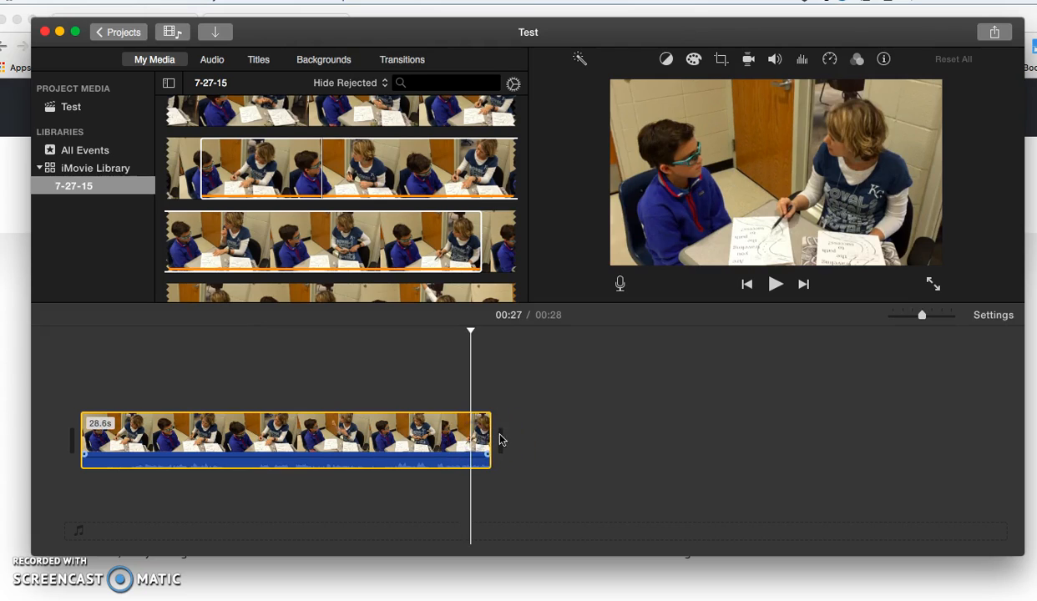
left_click(530, 408)
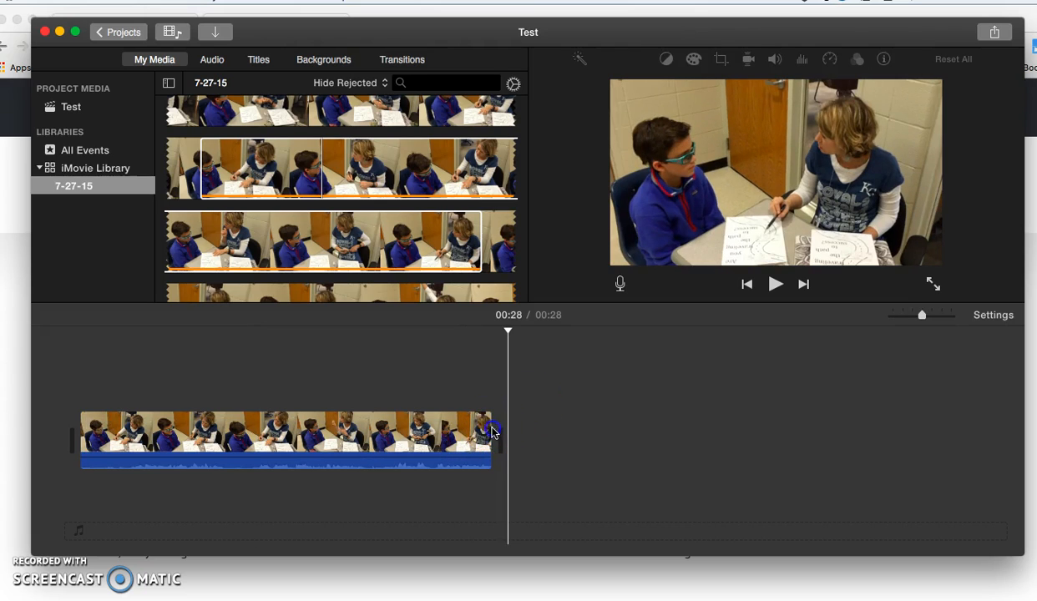
left_click(456, 441)
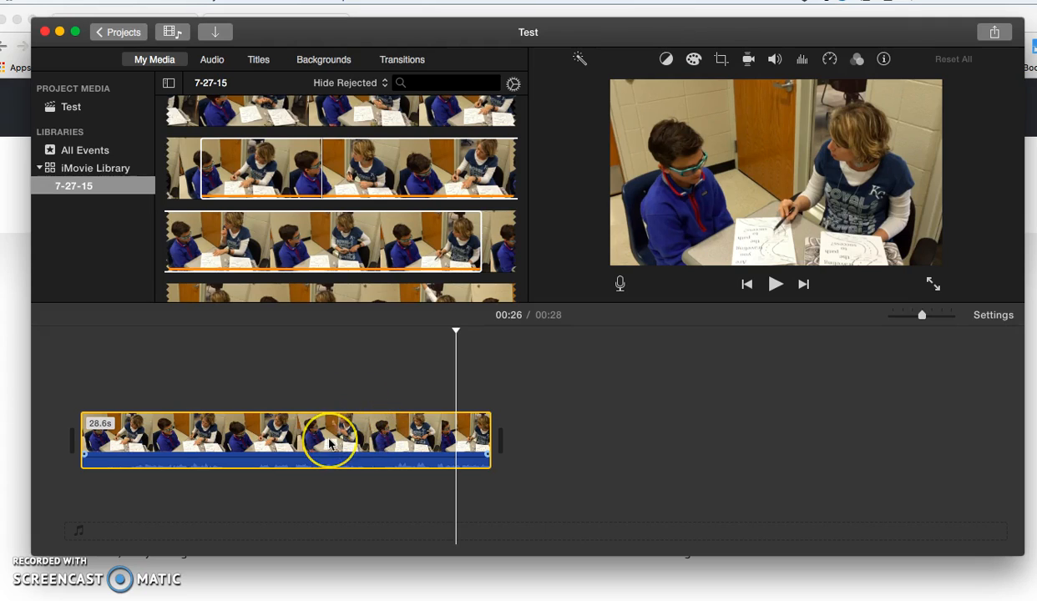
key("Delete")
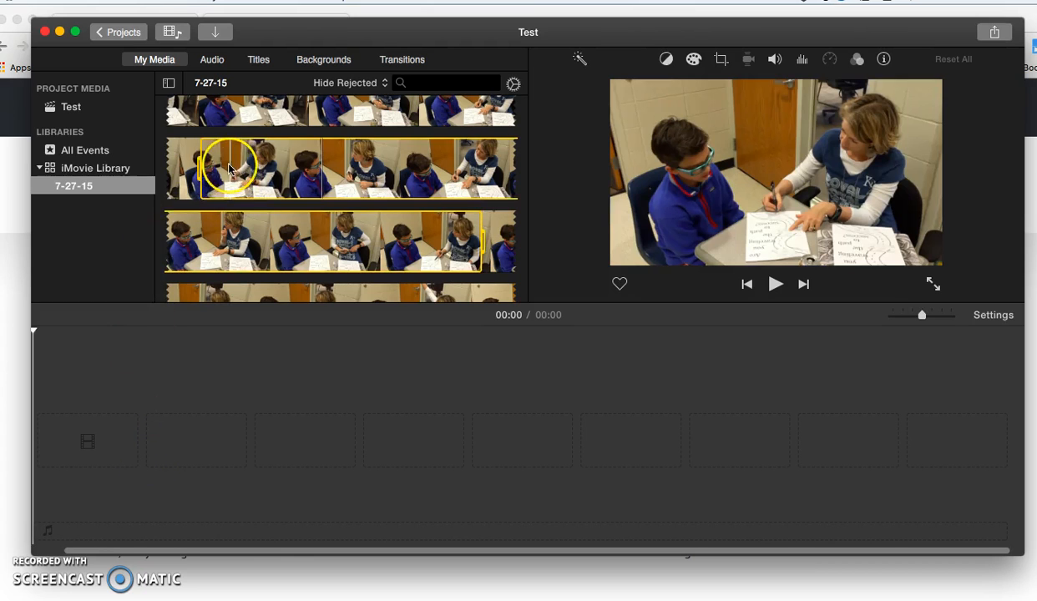
Mark a range on the teacher's KSU poster clip and add it to the timeline.
scroll(226, 167, "down", 5)
scroll(229, 169, "up", 10)
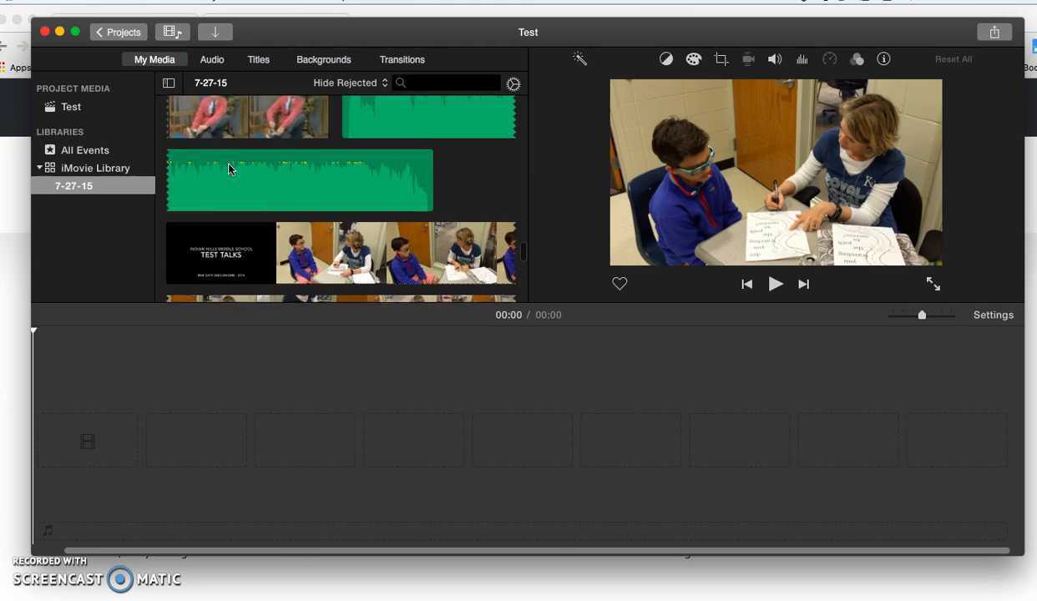
scroll(230, 170, "down", 10)
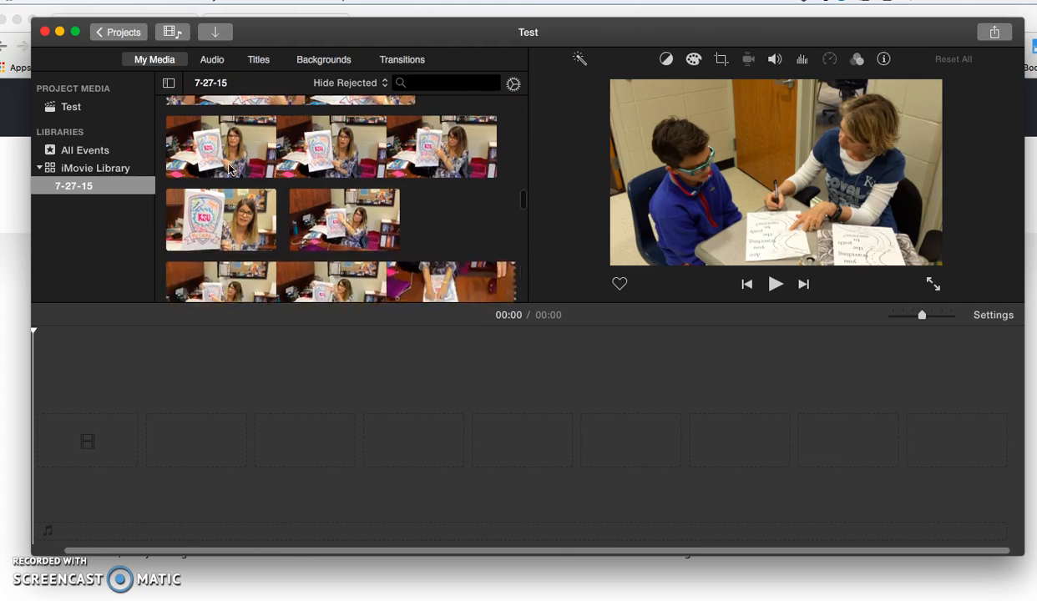
left_click(226, 162)
left_click_drag(207, 150, 465, 271)
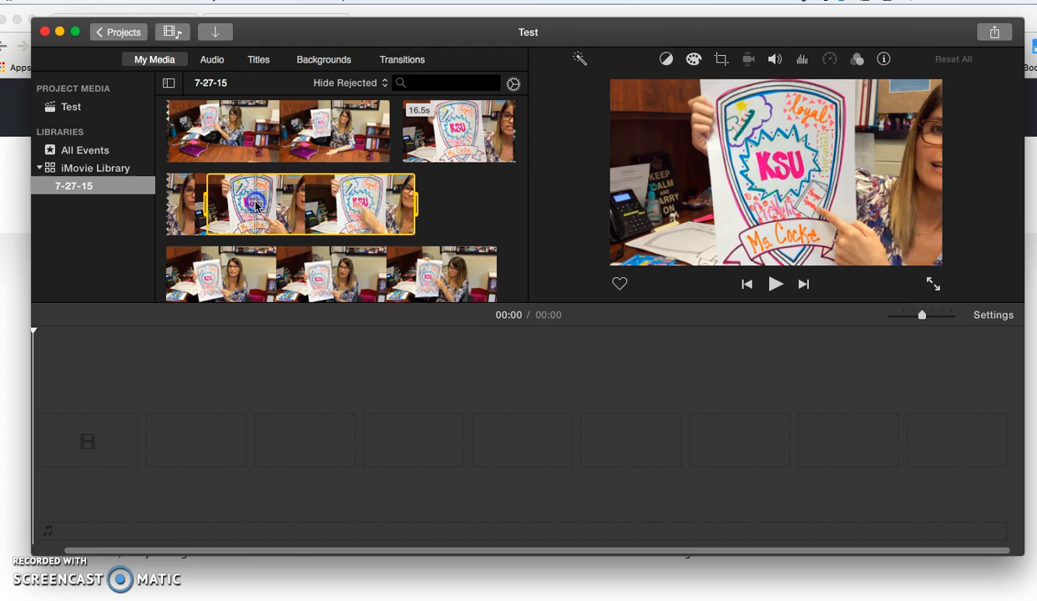
left_click_drag(400, 191, 155, 445)
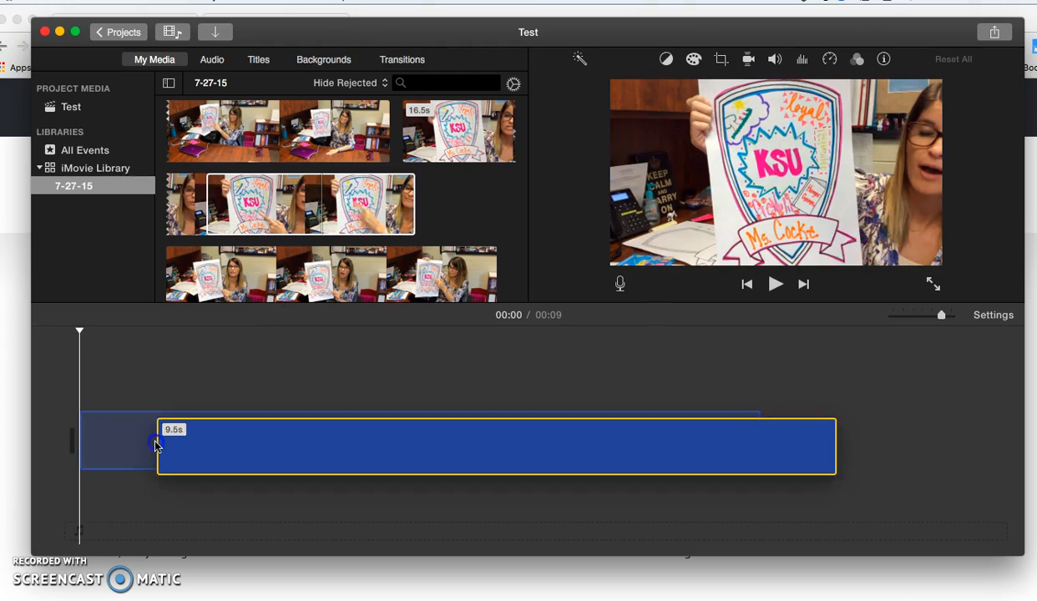
Add a range from a later poster clip after the first, then play back the 18-second timeline.
scroll(324, 231, "down", 5)
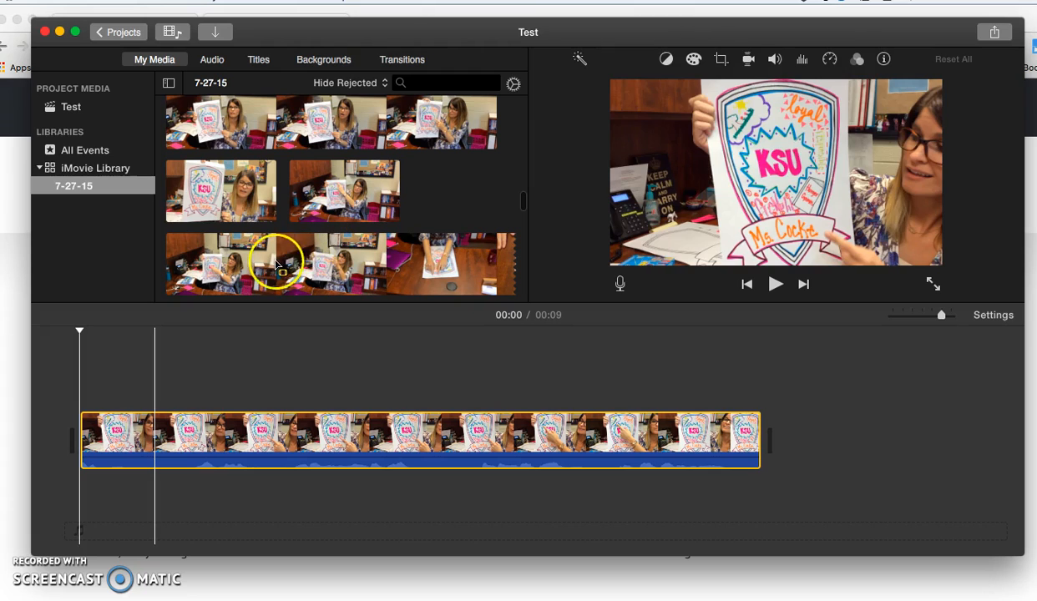
left_click(277, 265)
left_click_drag(278, 266, 476, 266)
left_click_drag(393, 255, 806, 424)
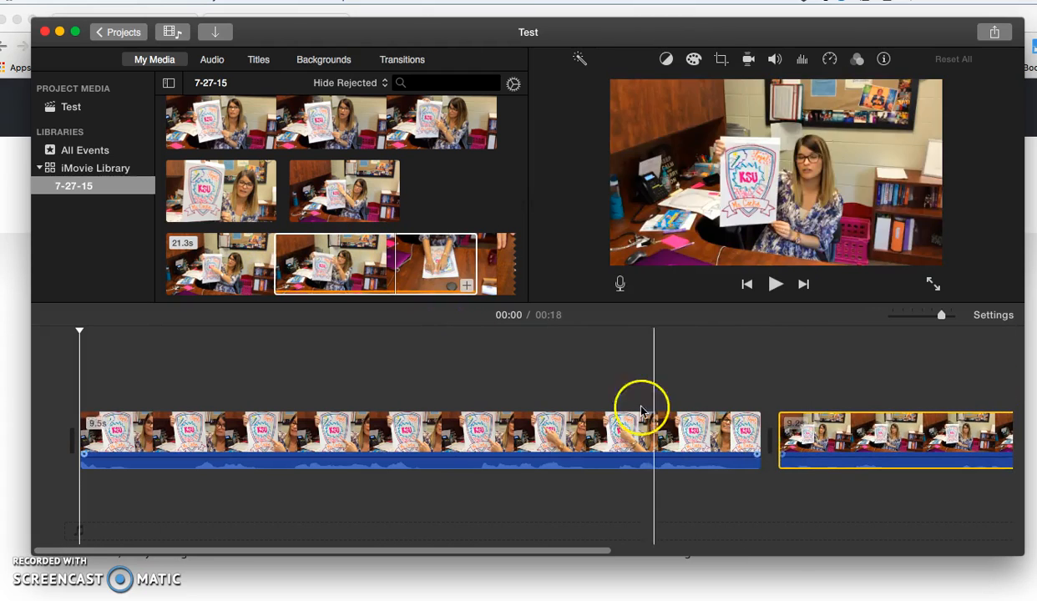
key("space")
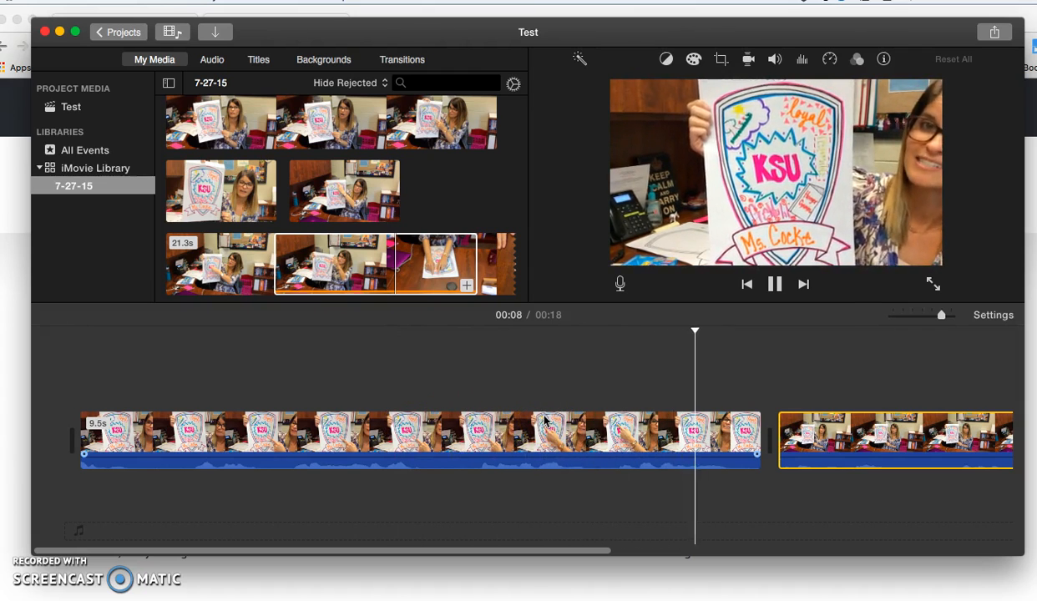
key("space")
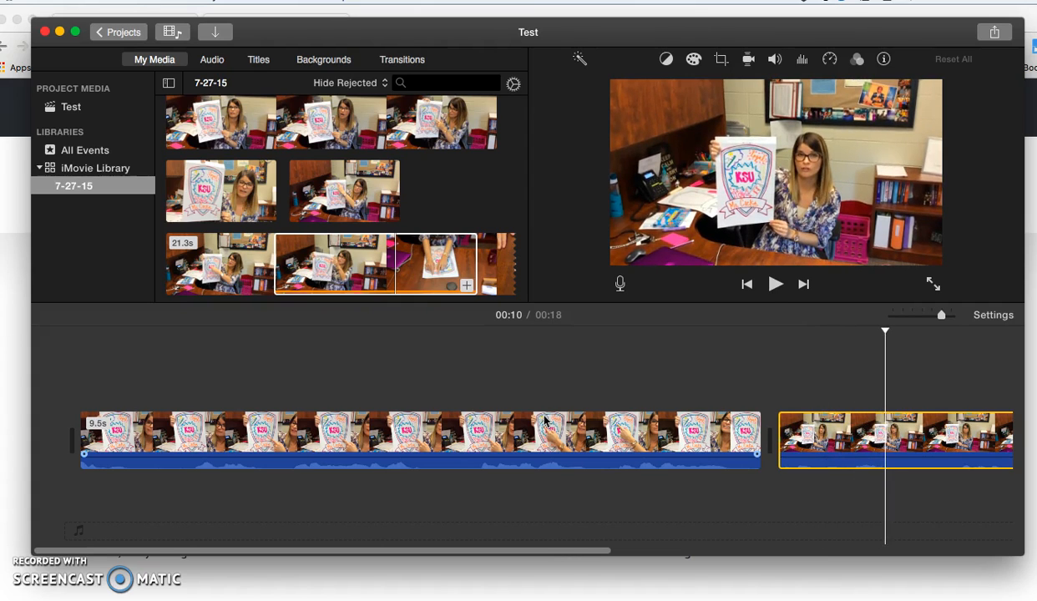